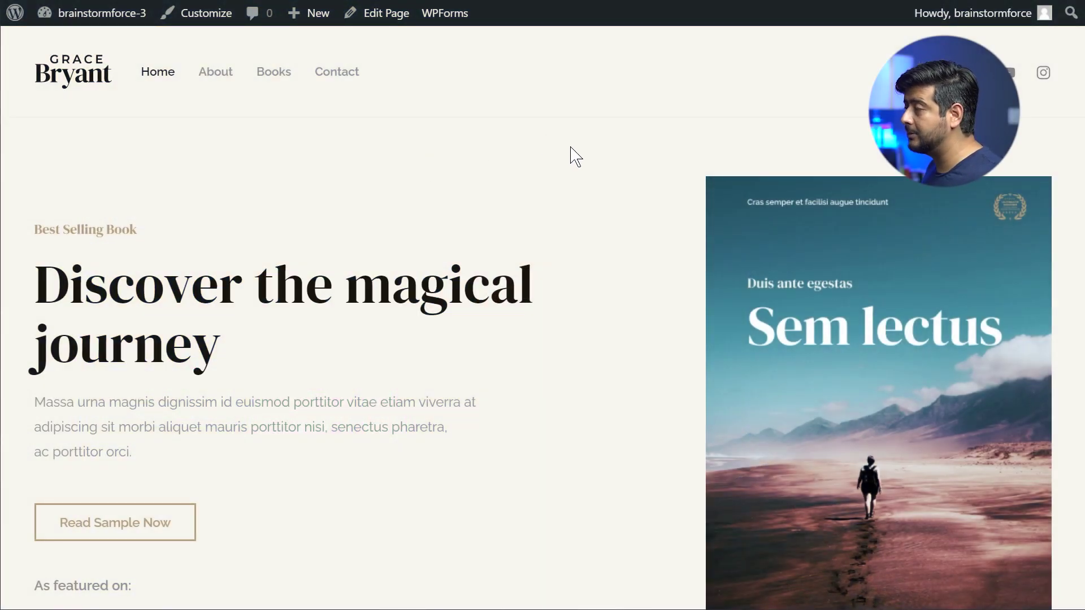
# Step: Scroll through the book-author homepage to look over its hero, logos, awards and story sections
pyautogui.scroll(-6, 576, 157)
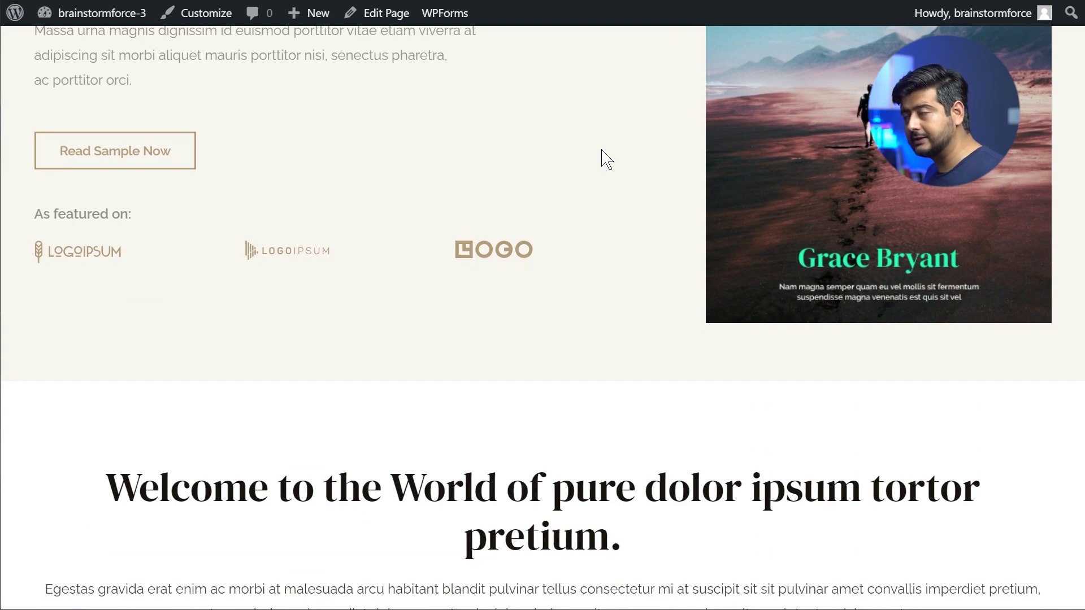
pyautogui.scroll(6, 609, 160)
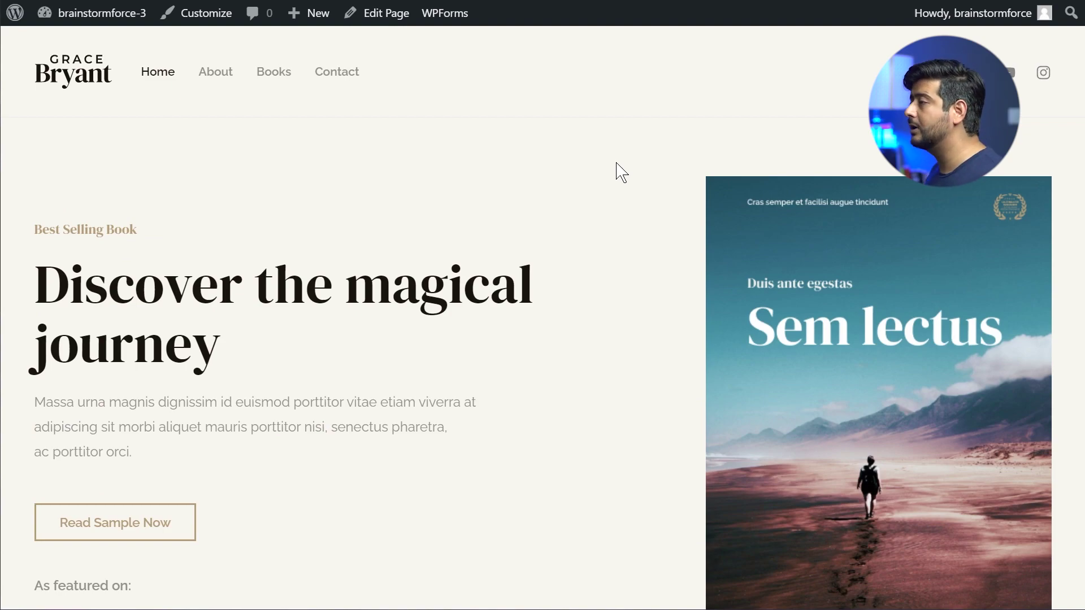
pyautogui.scroll(-10, 605, 169)
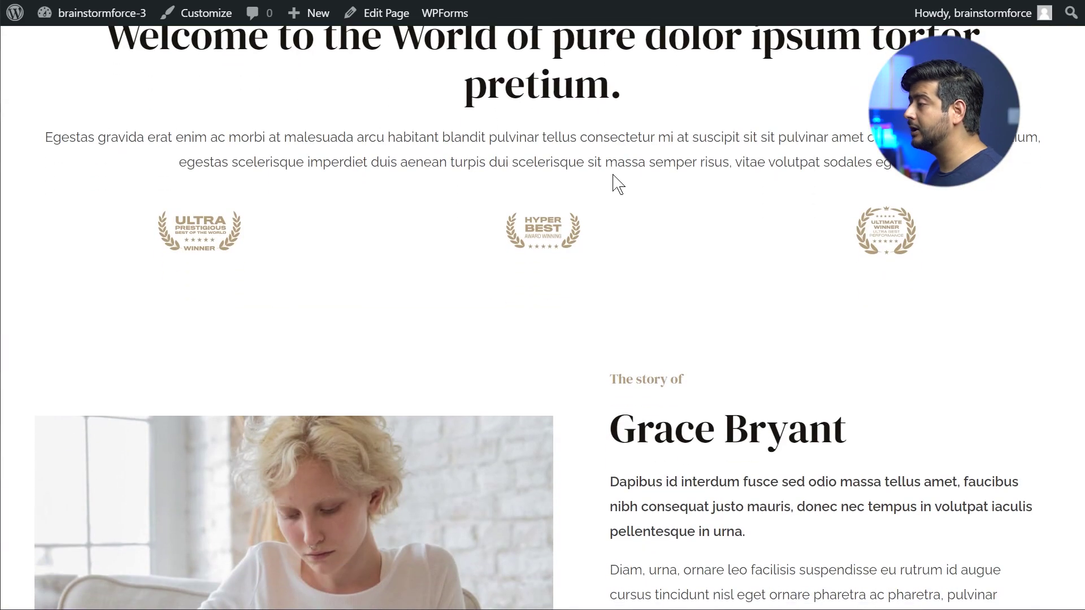
pyautogui.scroll(-12, 618, 182)
pyautogui.scroll(20, 614, 186)
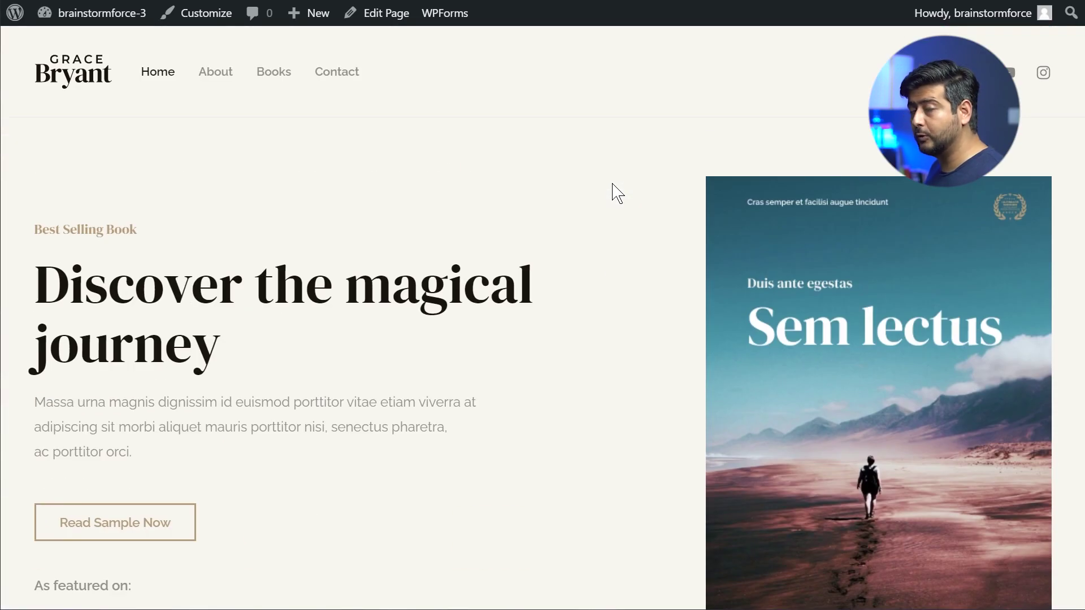
# Step: Load a non-existent page on the site so its 404 message appears
pyautogui.press('Return')
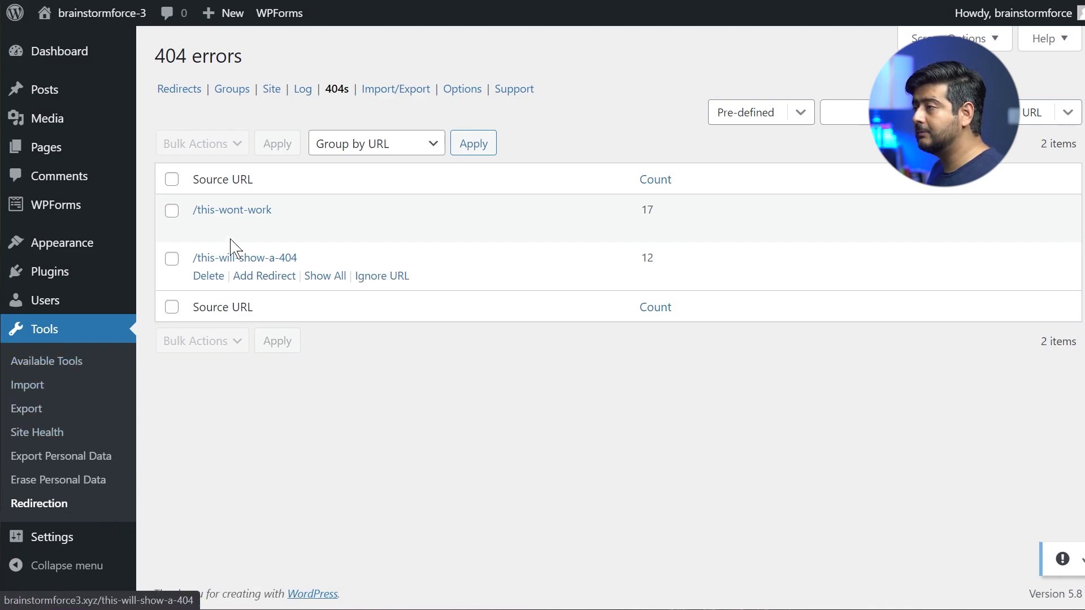
# Step: View the Redirects list, then go back to the 404 log and scroll its 29 ungrouped hits
pyautogui.click(179, 89)
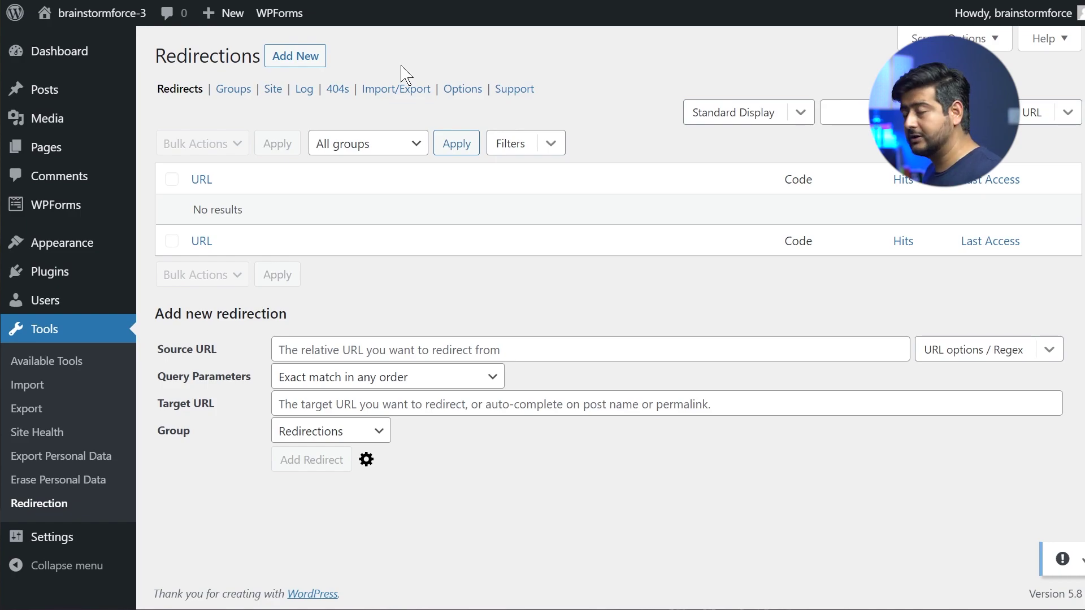
pyautogui.click(337, 89)
pyautogui.scroll(-4, 707, 207)
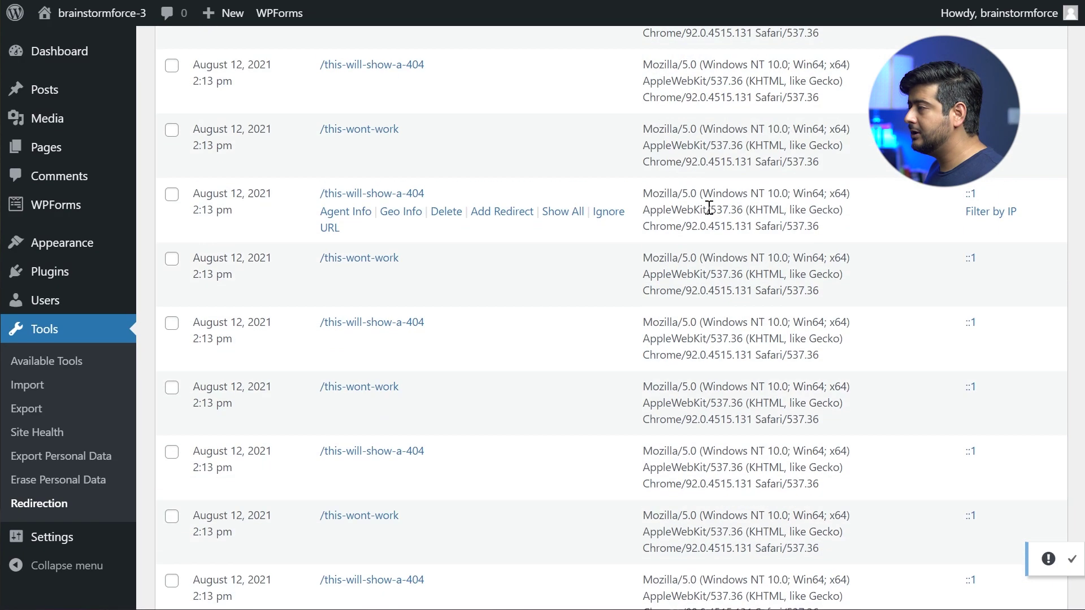
pyautogui.scroll(-2, 707, 207)
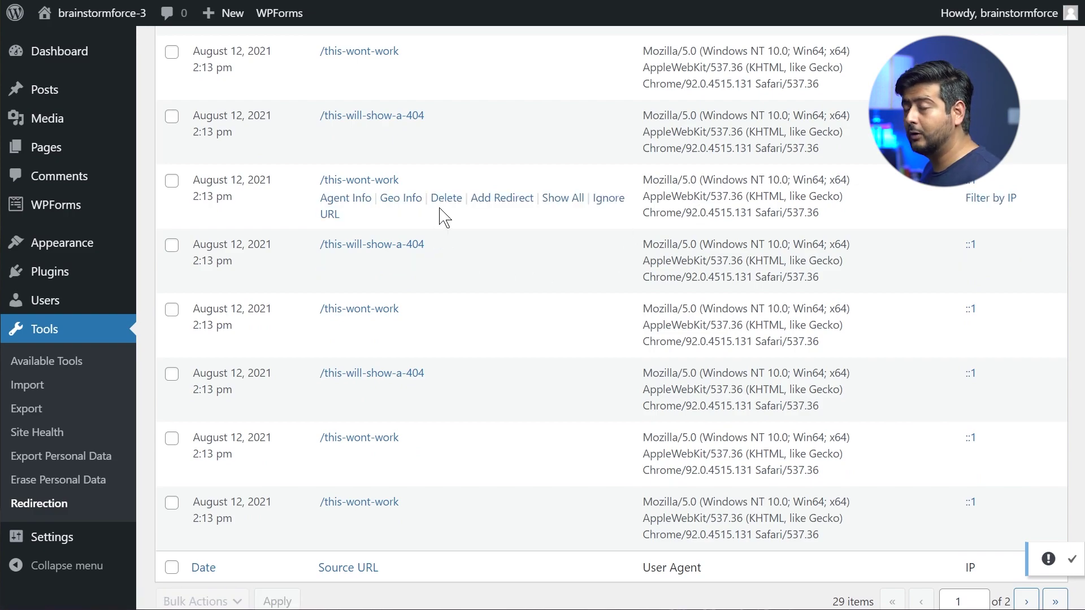
pyautogui.scroll(15, 445, 218)
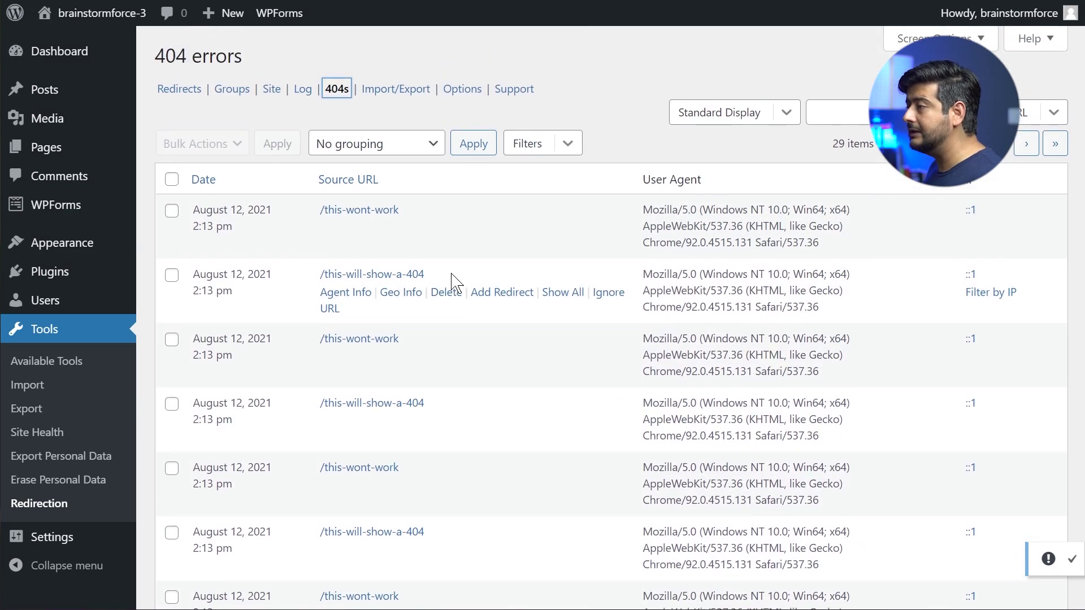
# Step: Group the 404 log by URL, leaving /this-wont-work (17) and /this-will-show-a-404 (12)
pyautogui.click(385, 147)
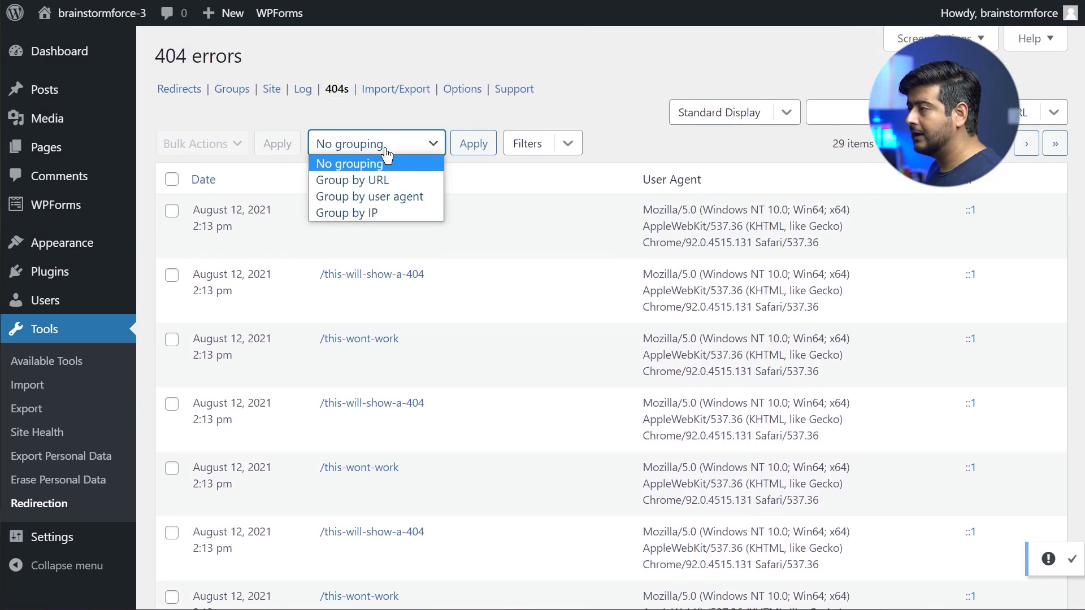
pyautogui.click(388, 181)
pyautogui.click(462, 148)
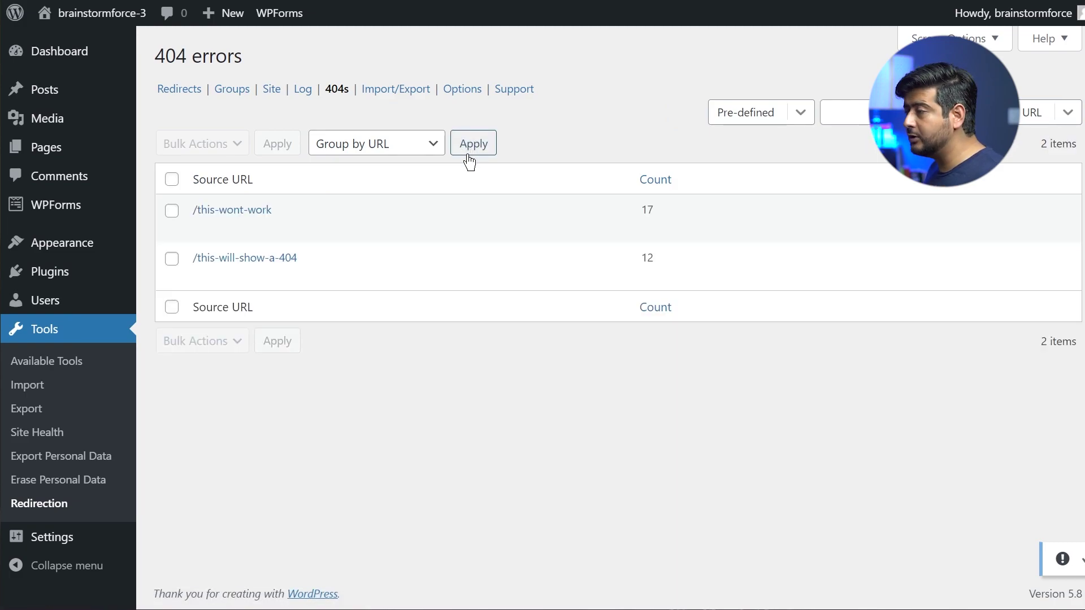
pyautogui.moveTo(438, 268)
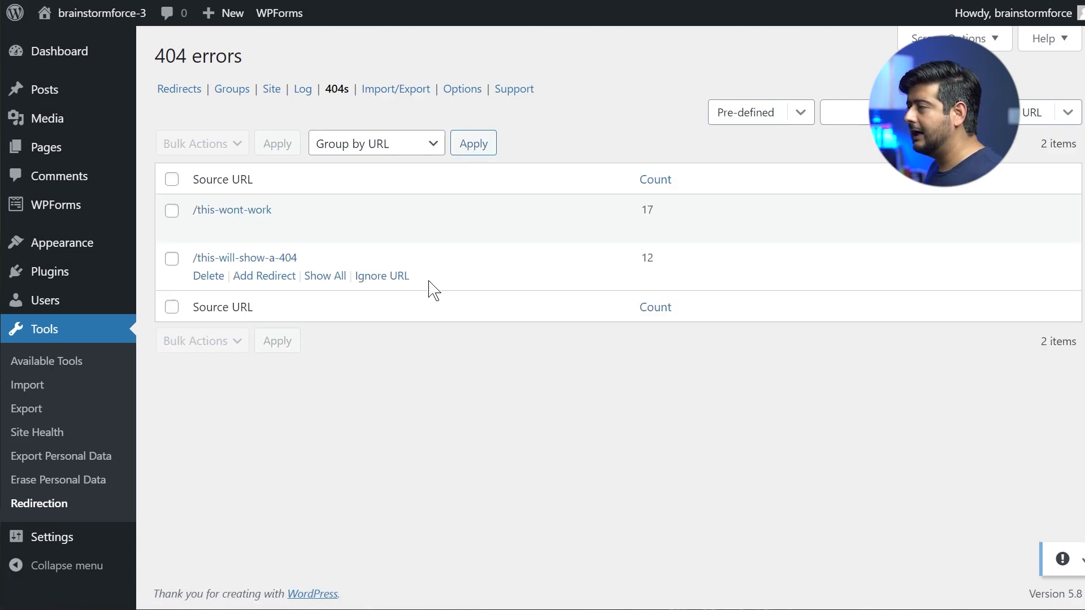
pyautogui.moveTo(650, 210)
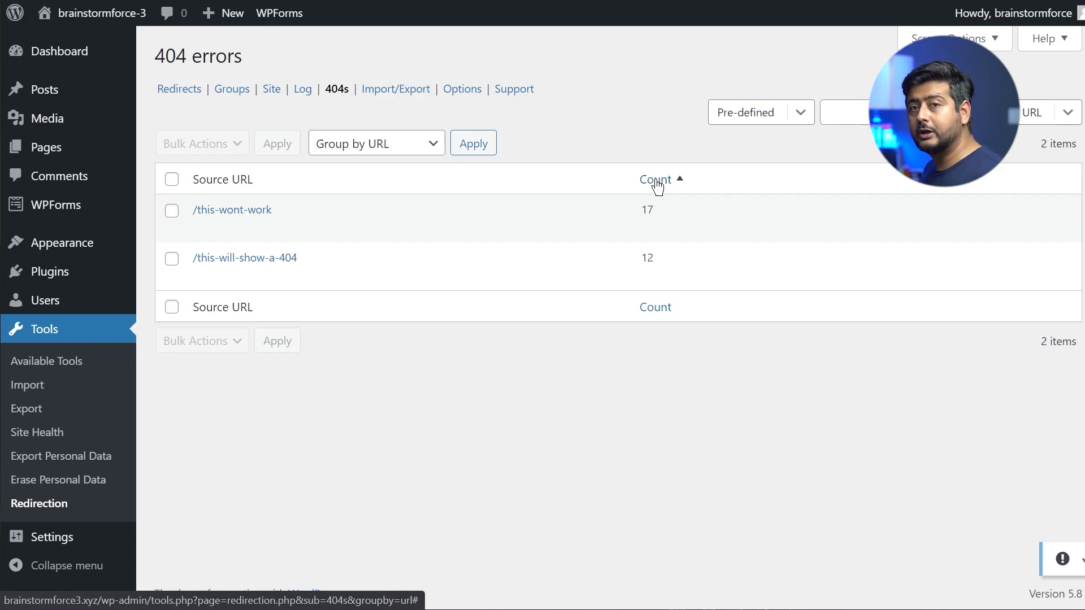
pyautogui.moveTo(603, 247)
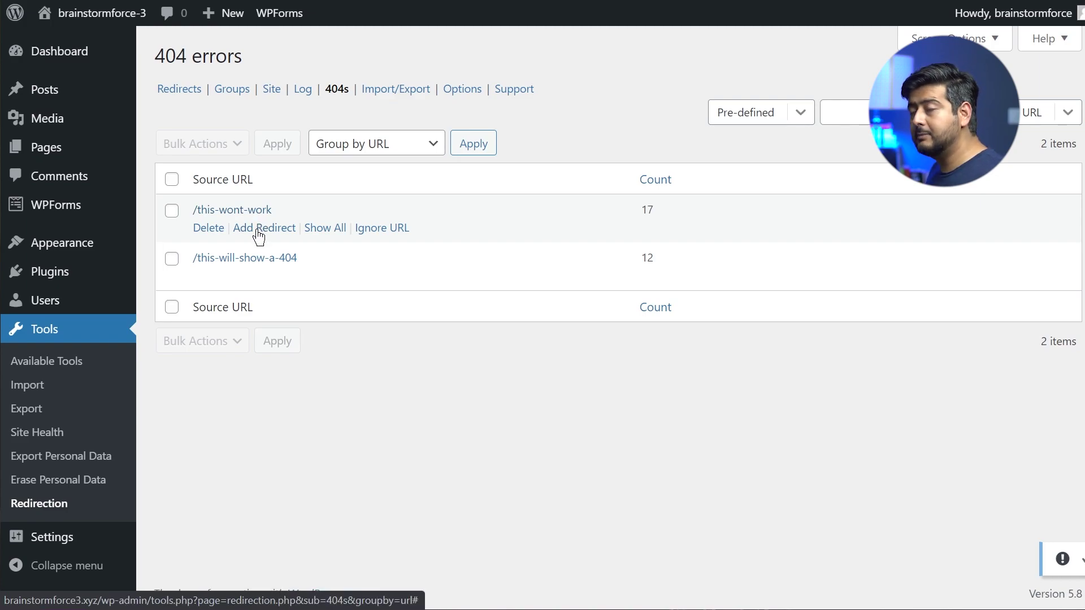
pyautogui.click(259, 228)
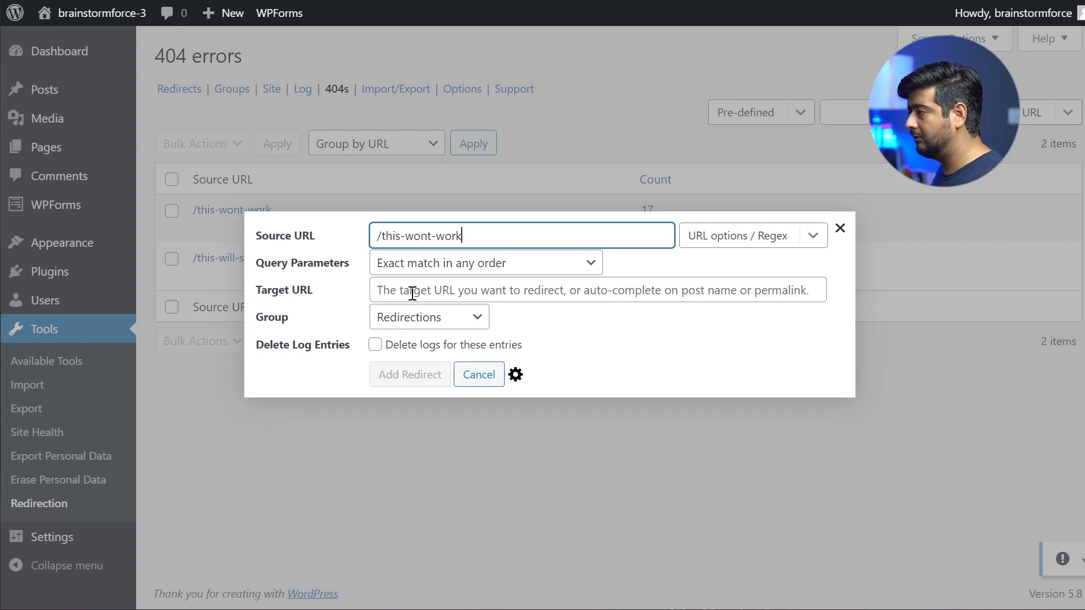
pyautogui.click(412, 293)
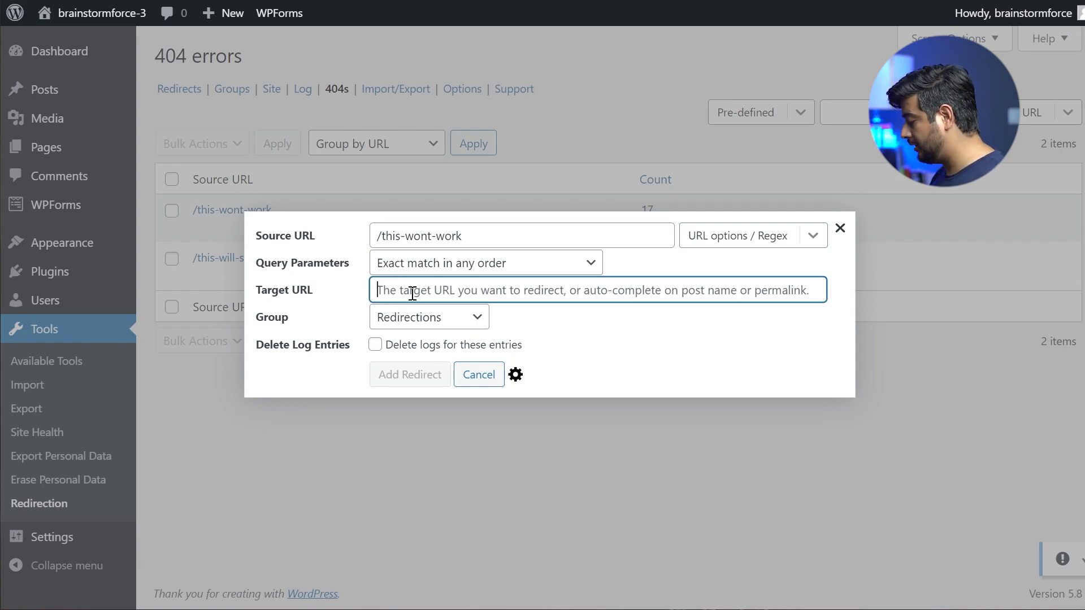
pyautogui.write('https://wpastra.com')
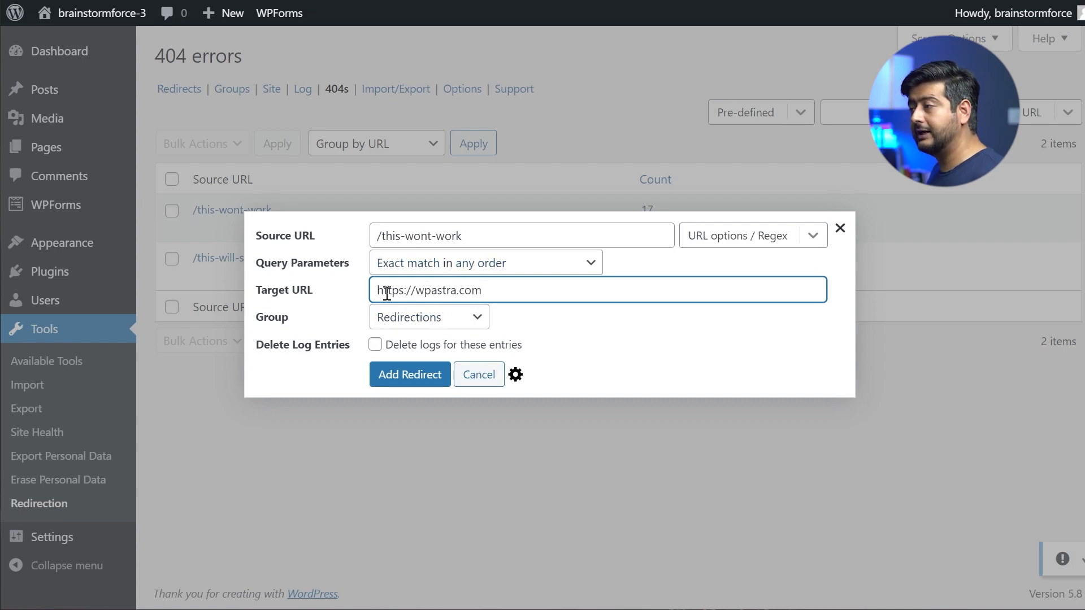
pyautogui.click(427, 375)
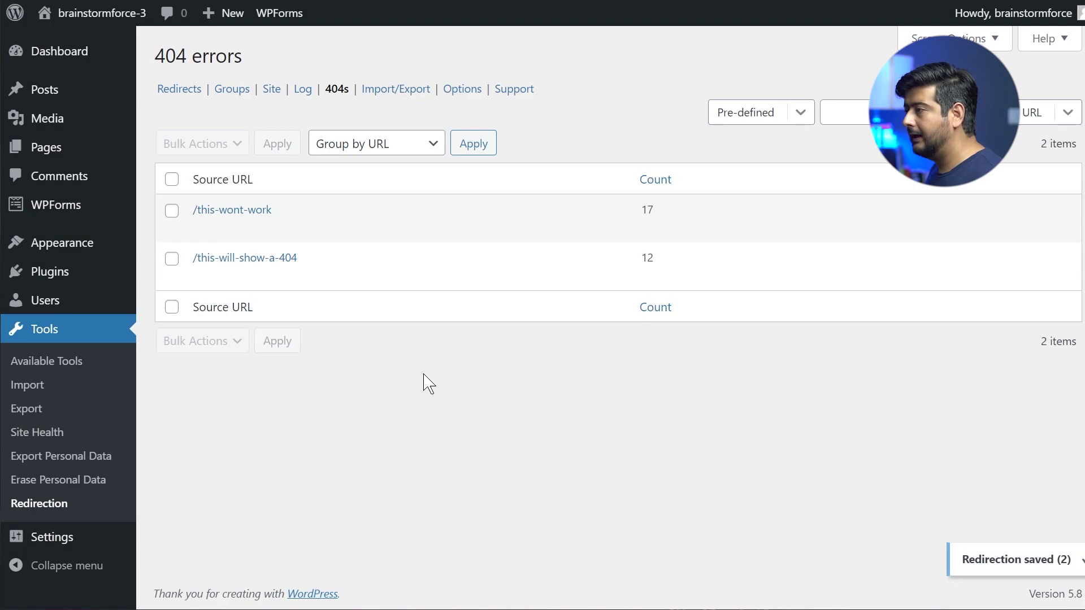
# Step: Show the saved redirects list and open the /this-wont-work page, which still shows the 404
pyautogui.click(188, 92)
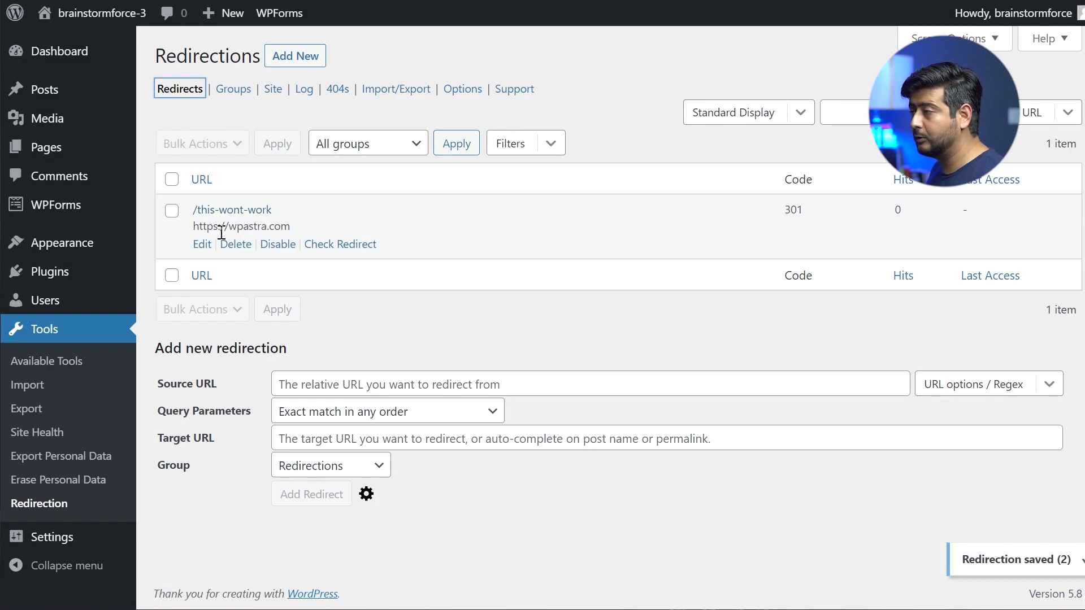
pyautogui.click(402, 233)
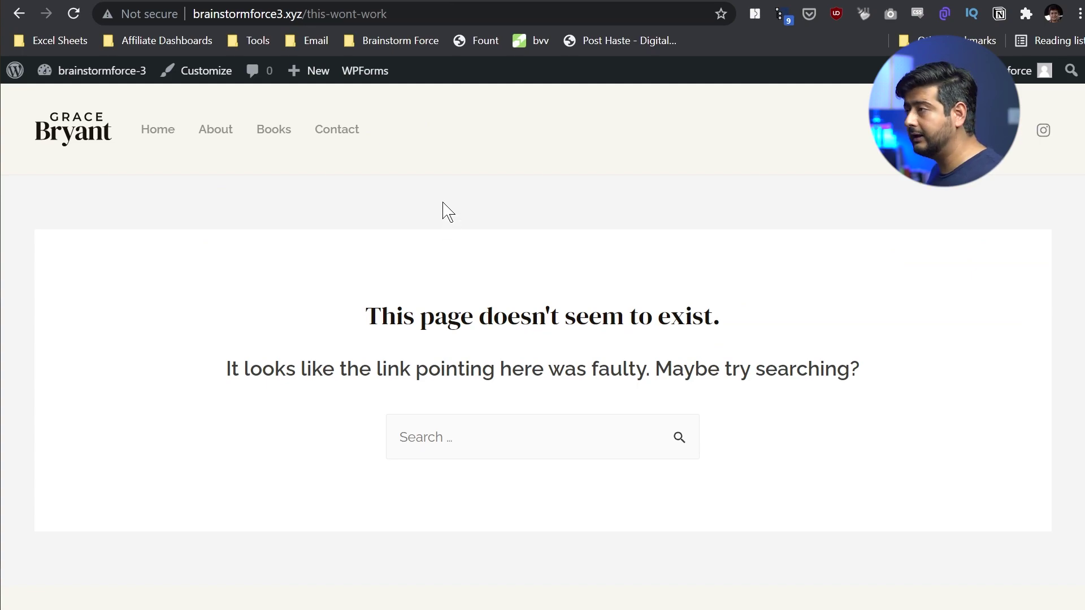
# Step: Duplicate the 404 tab to confirm /this-wont-work lands on wpastra.com, then return to the Redirections admin tab
pyautogui.rightClick(376, 1)
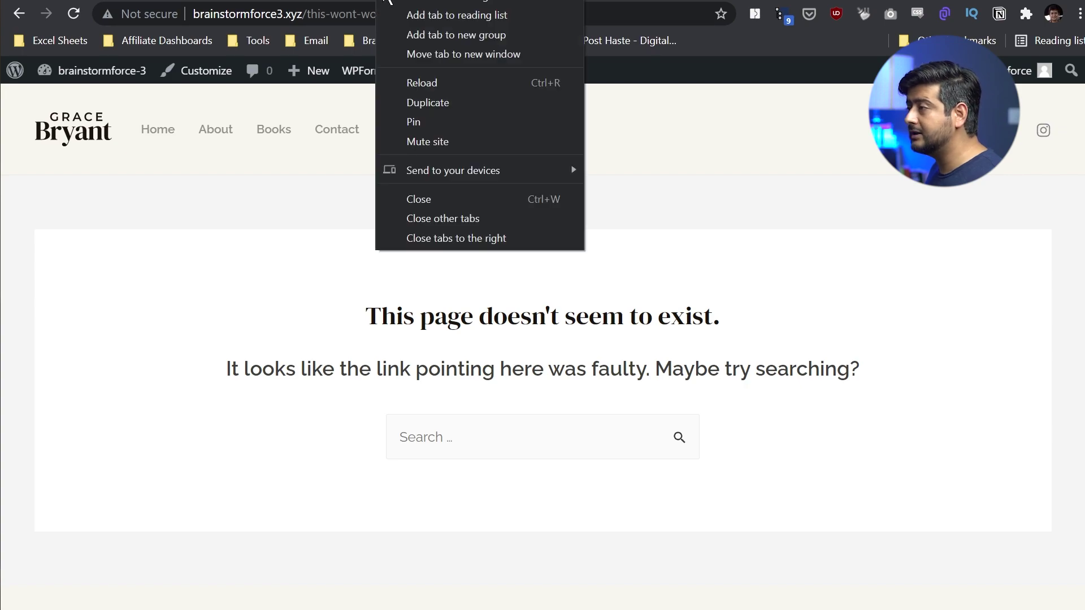
pyautogui.click(428, 103)
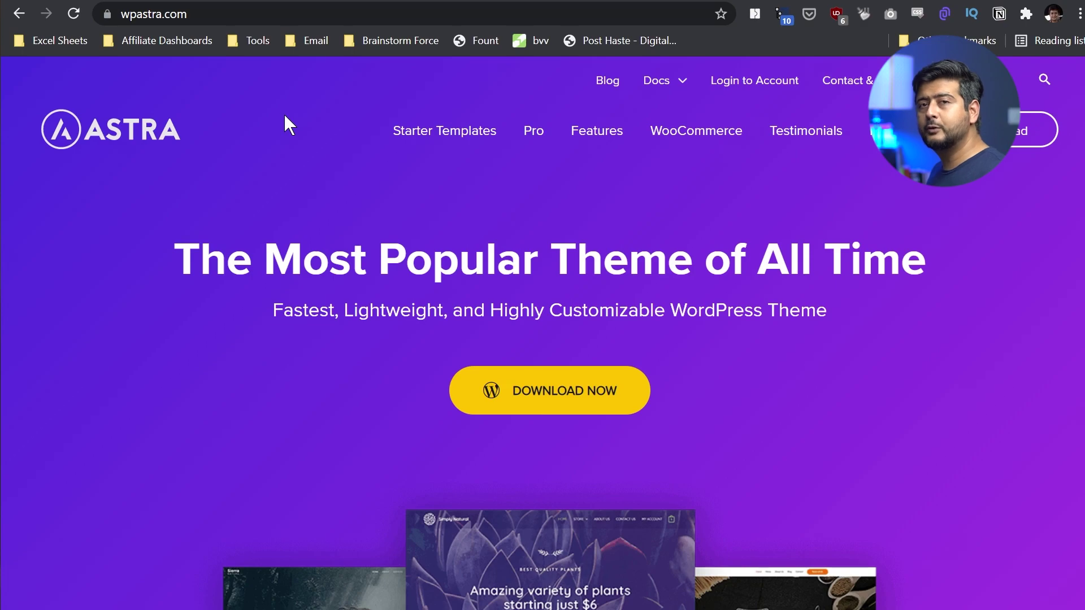
pyautogui.click(147, 1)
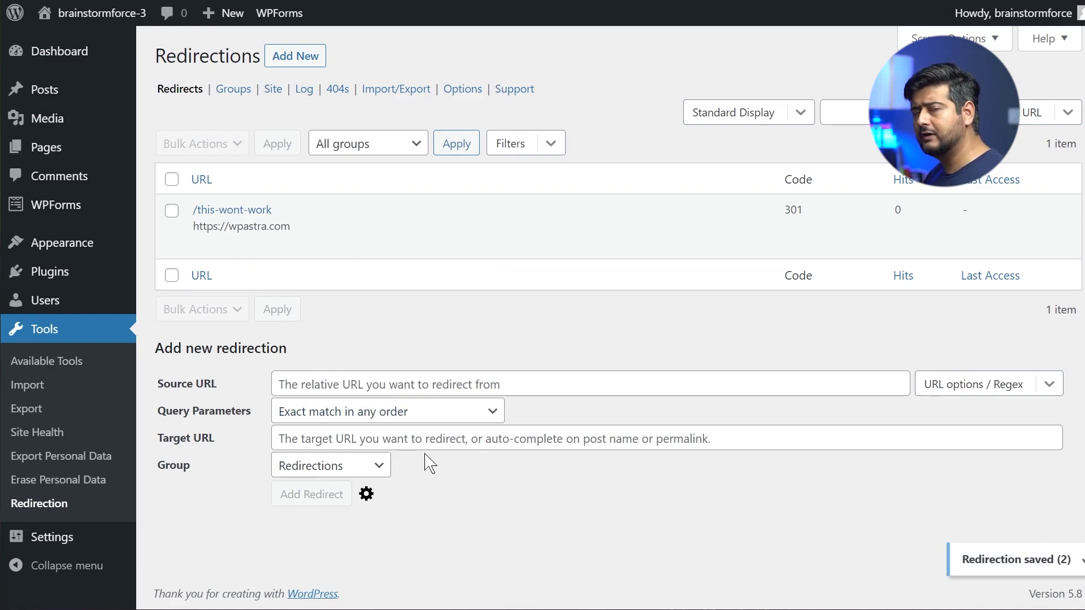
pyautogui.click(424, 385)
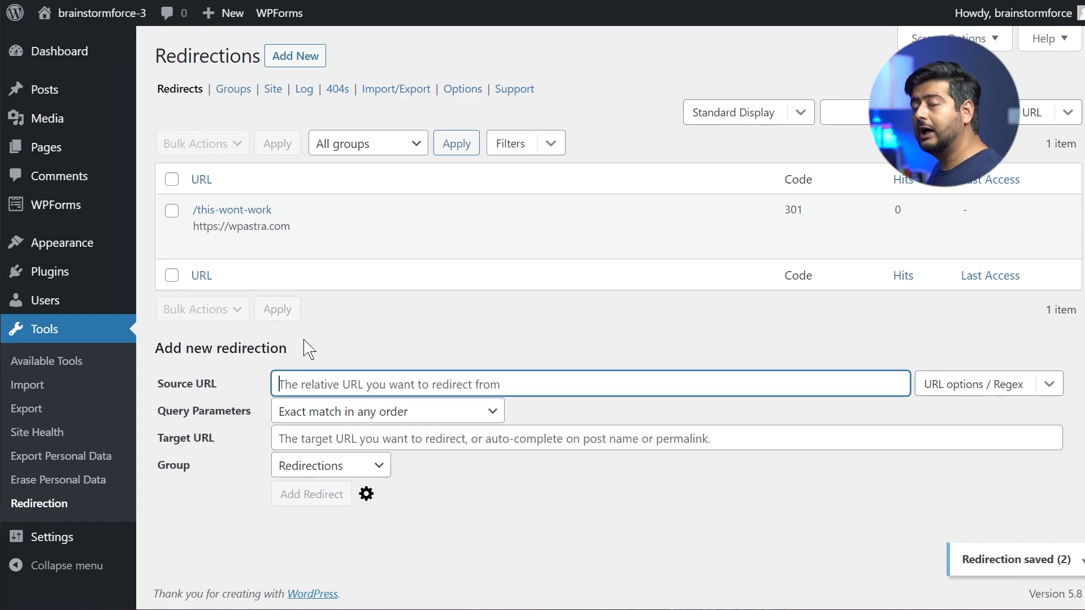
pyautogui.click(394, 342)
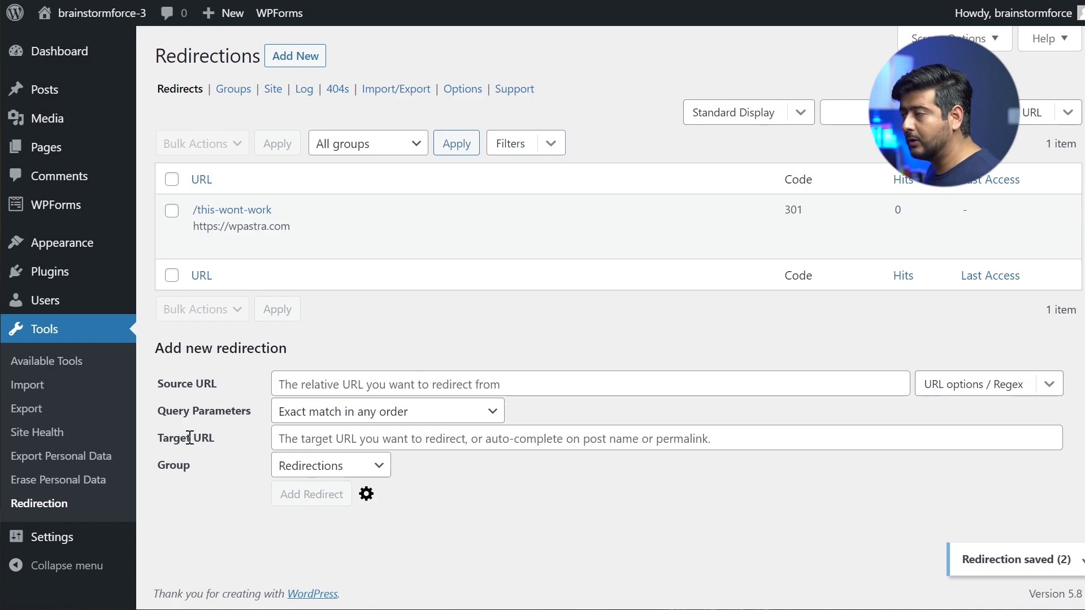
pyautogui.click(324, 388)
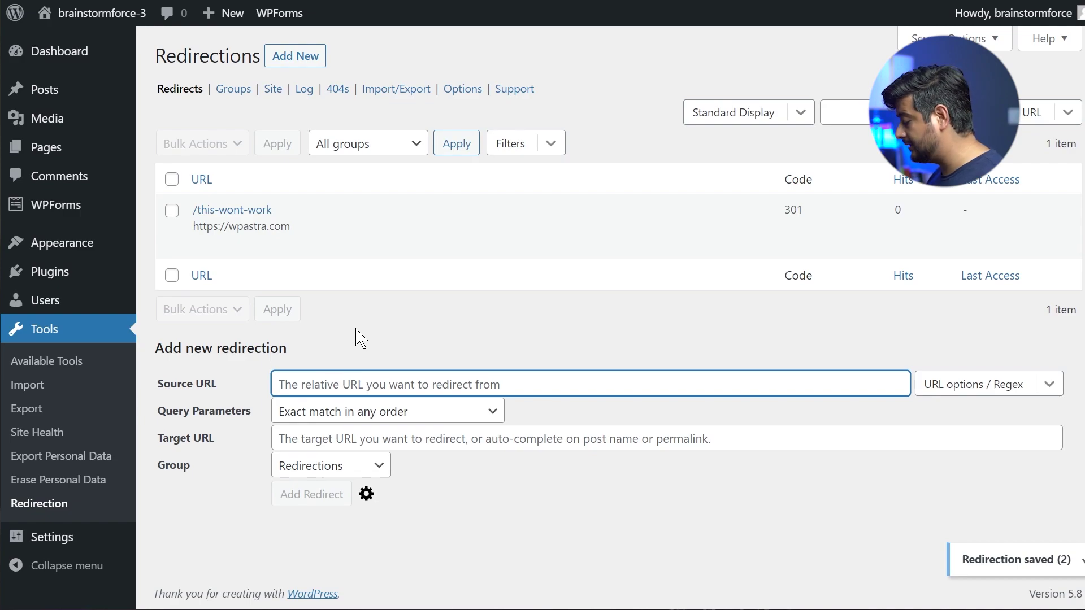
pyautogui.write('/i-got-this-from-search-console/')
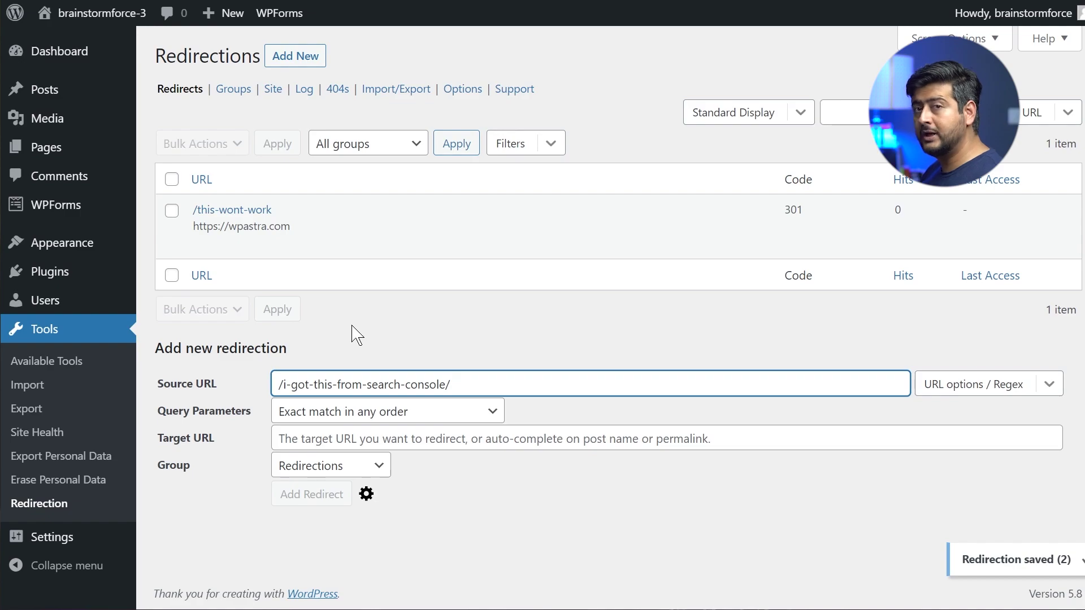
pyautogui.click(348, 440)
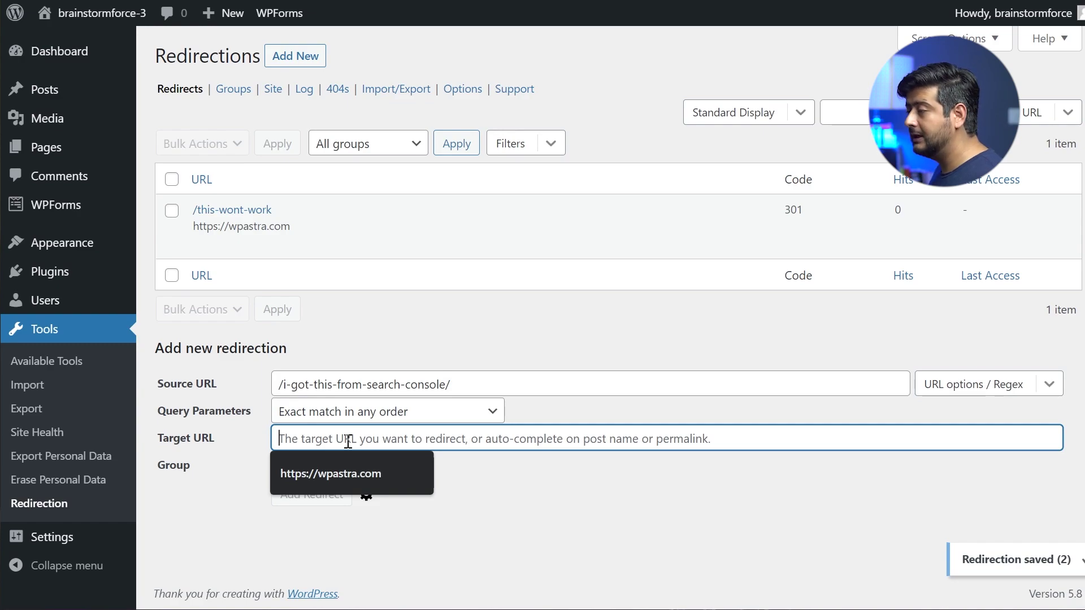
pyautogui.click(337, 474)
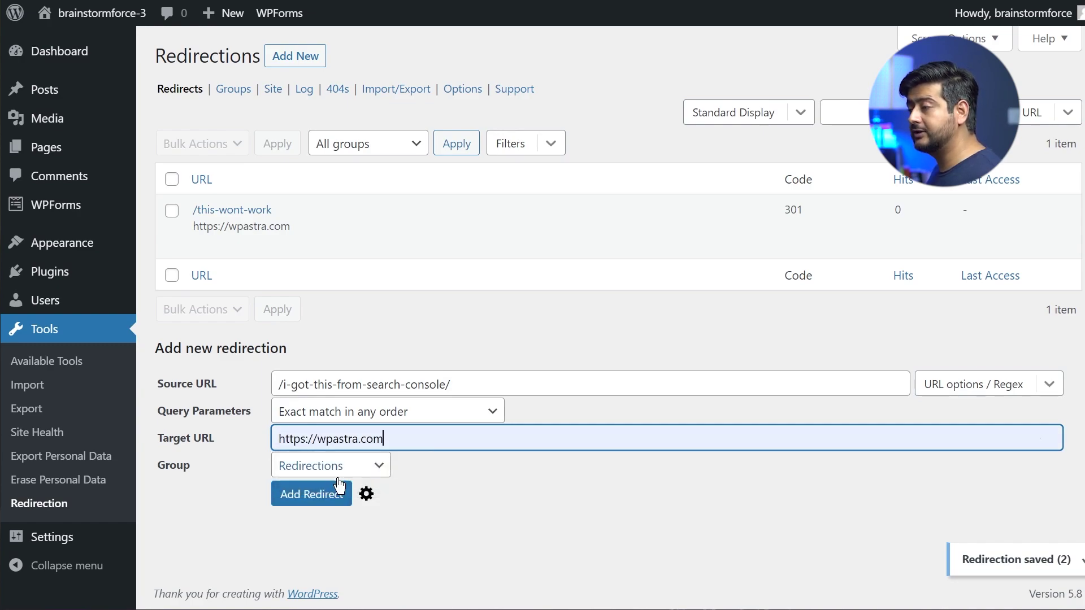
pyautogui.click(297, 500)
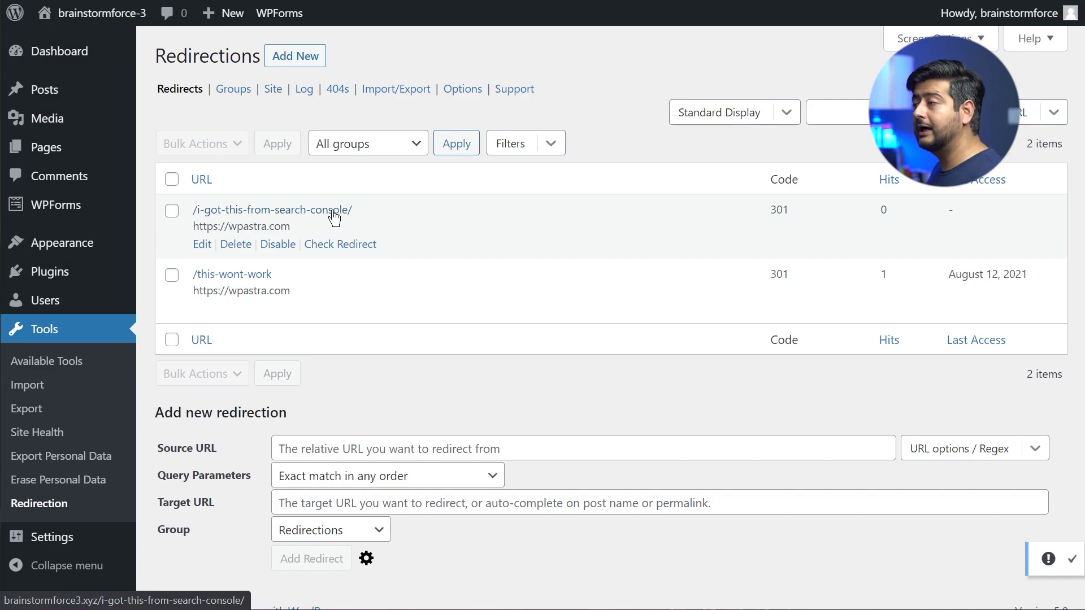
# Step: Open the /i-got-this-from-search-console/ link in a new tab and check it reaches wpastra.com
pyautogui.click(325, 215)
pyautogui.rightClick(325, 216)
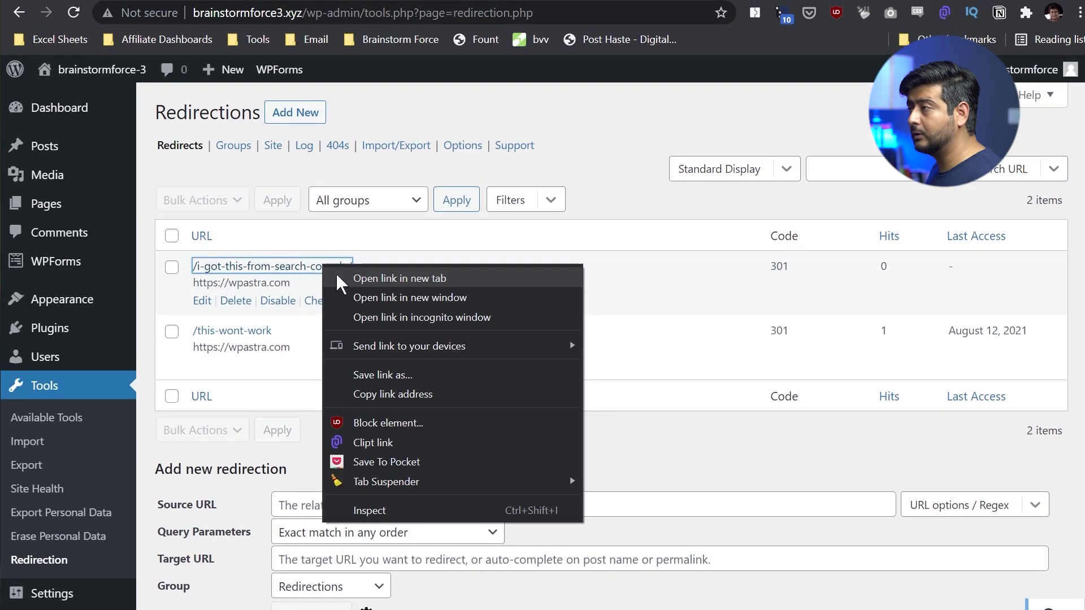
pyautogui.click(368, 157)
pyautogui.hotkey('ctrl', 'Tab')
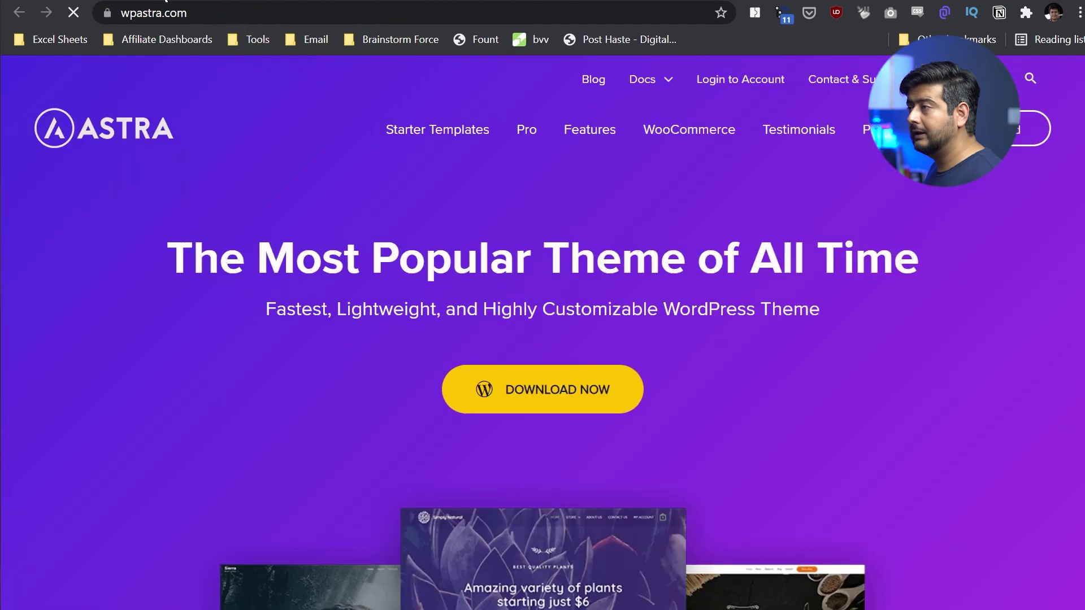